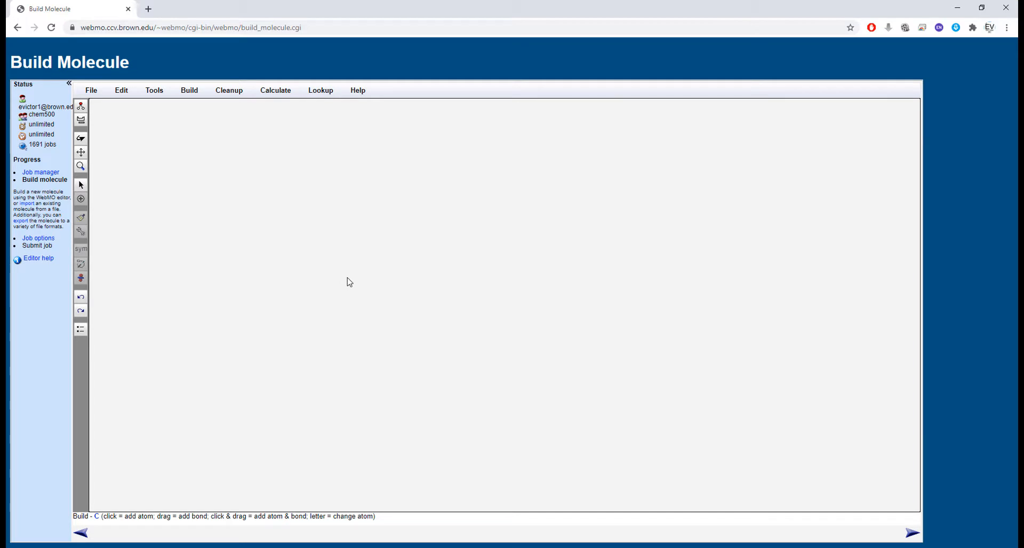
# Build a closed five-membered ring of singly bonded carbon atoms in the empty workspace.
pyautogui.click(349, 296)
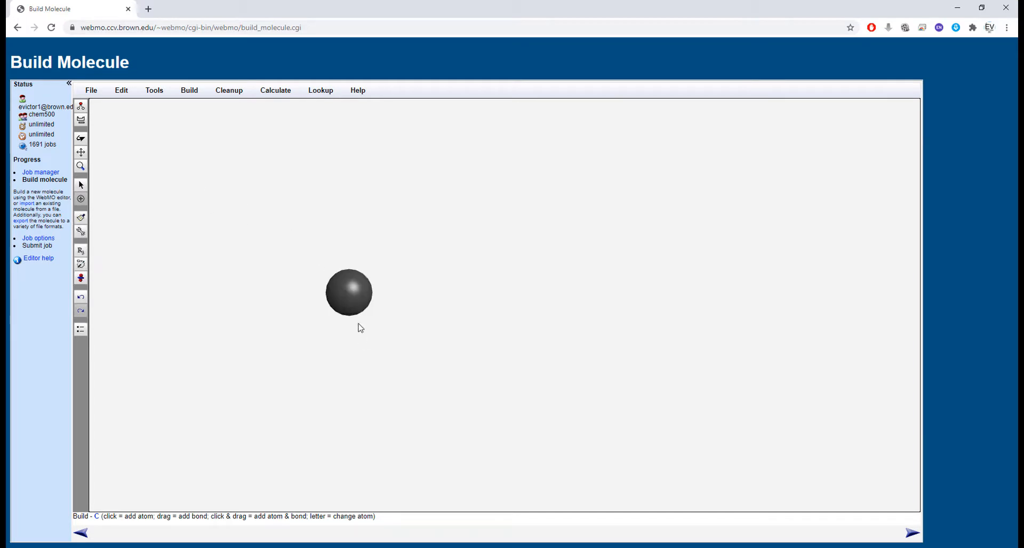
pyautogui.moveTo(354, 292); pyautogui.dragTo(450, 244)
pyautogui.moveTo(354, 305); pyautogui.dragTo(370, 388)
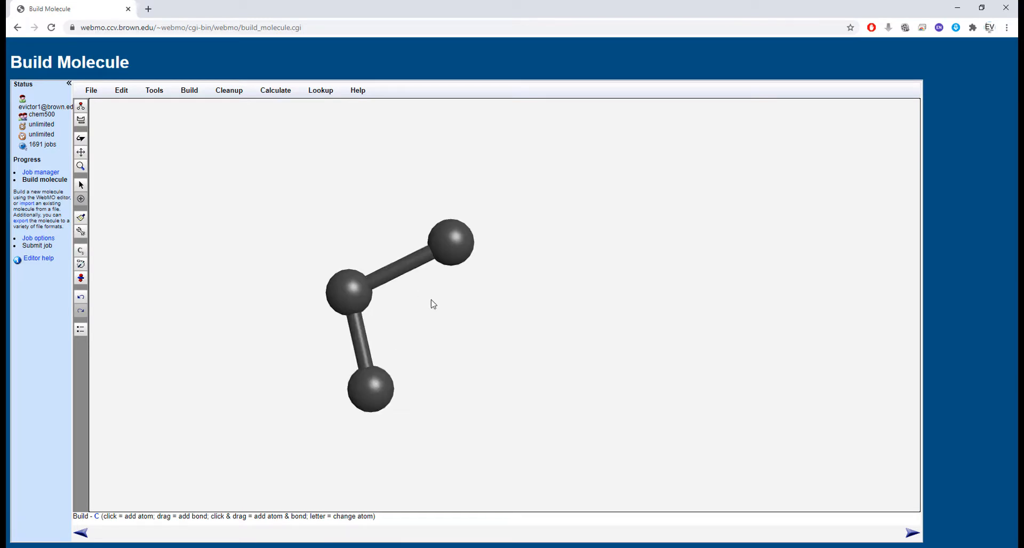
pyautogui.moveTo(448, 254); pyautogui.dragTo(512, 347)
pyautogui.moveTo(450, 438); pyautogui.dragTo(447, 433)
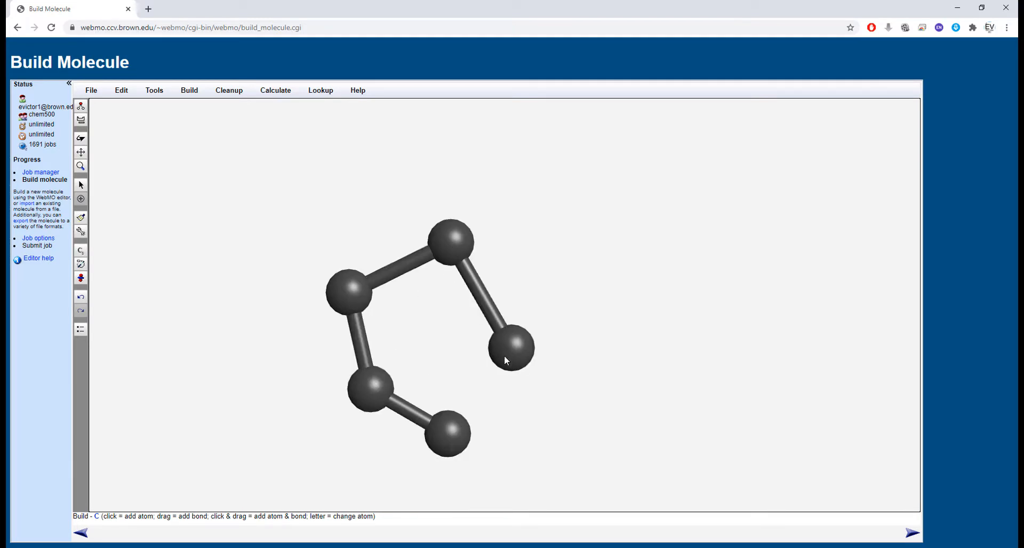
pyautogui.moveTo(505, 359); pyautogui.dragTo(427, 456)
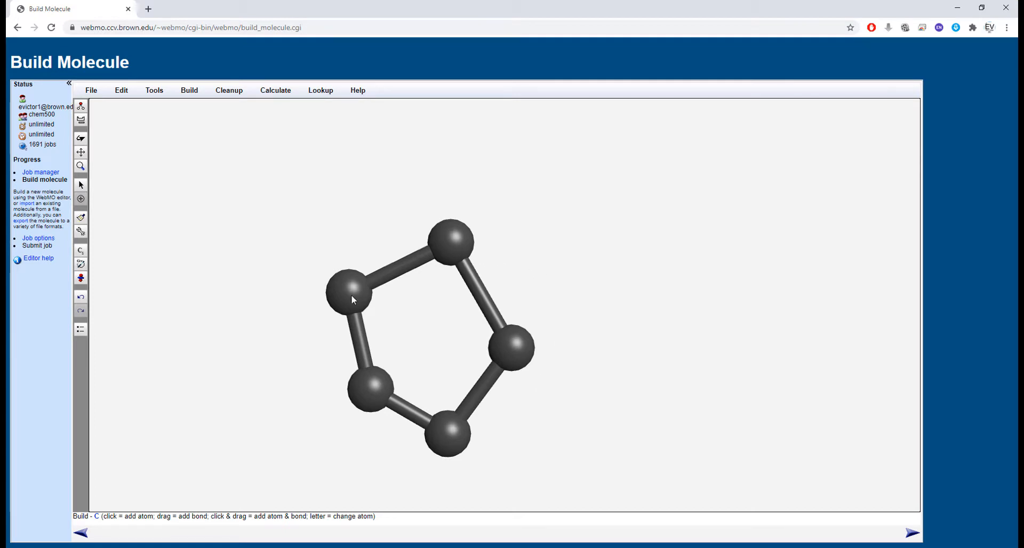
# Try raising the bond between the two uppermost ring carbons to a triple bond, and revert it to a single bond.
pyautogui.moveTo(351, 296); pyautogui.dragTo(451, 251)
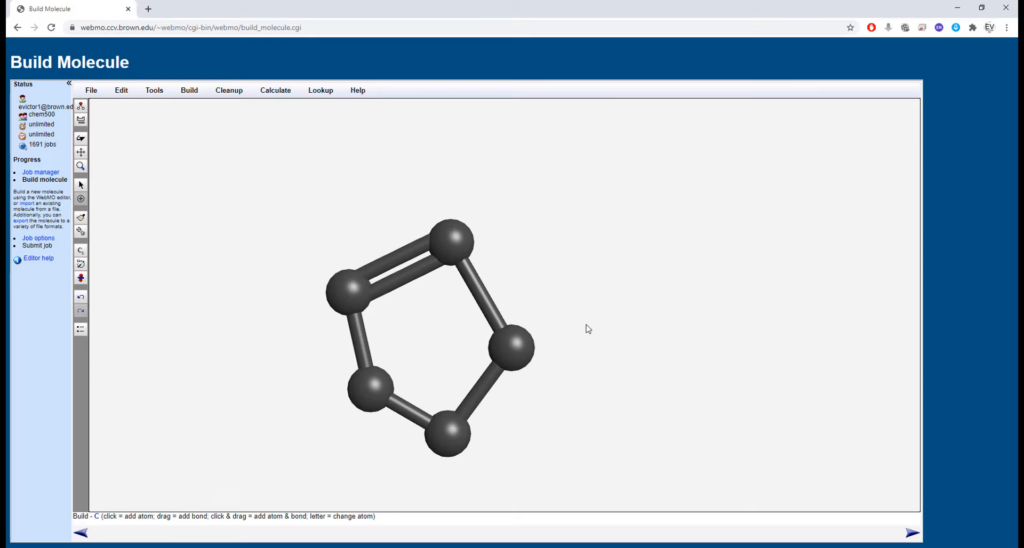
pyautogui.moveTo(354, 294); pyautogui.dragTo(451, 243)
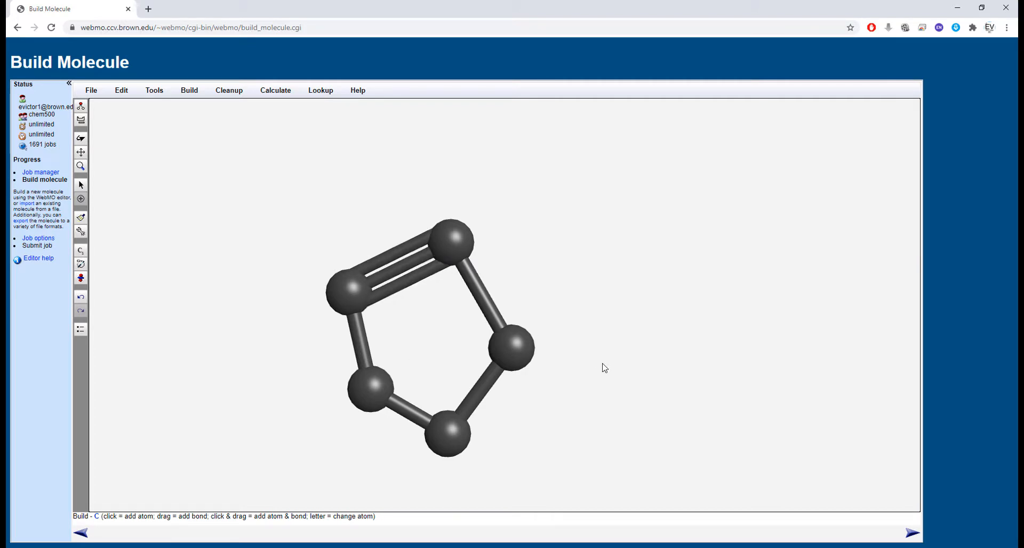
pyautogui.hotkey('ctrl', 'z')
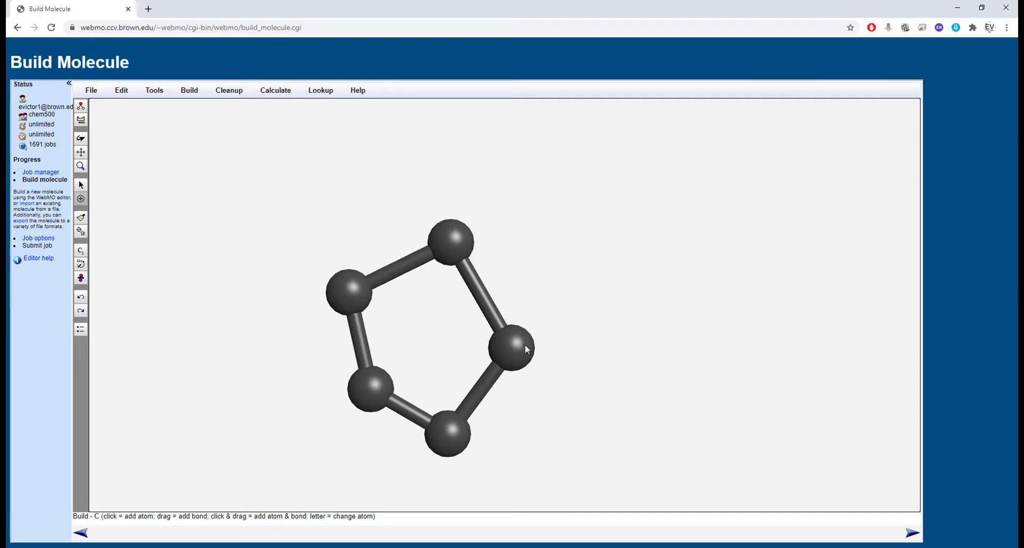
# Replace the uppermost carbon of the ring with an oxygen atom.
pyautogui.click(81, 121)
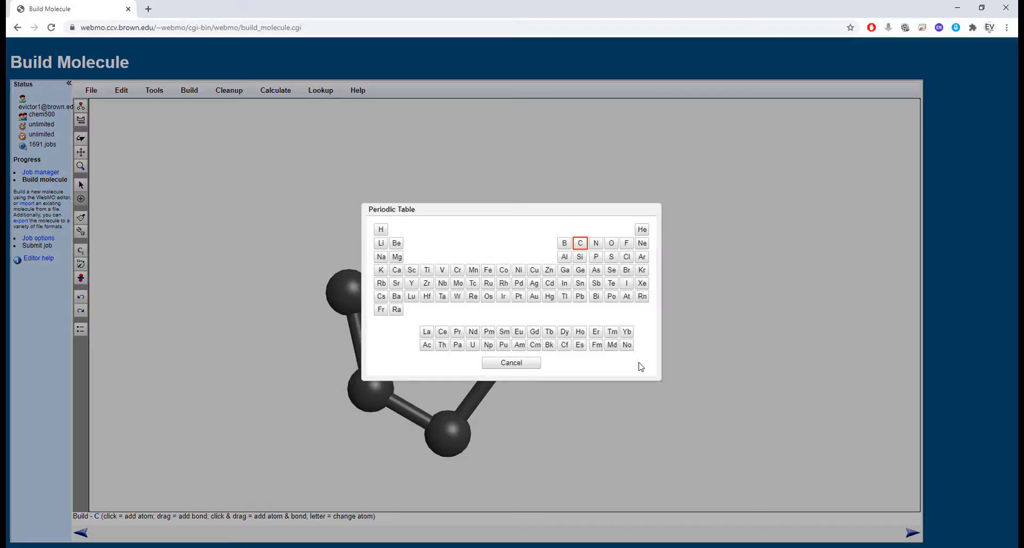
pyautogui.click(615, 246)
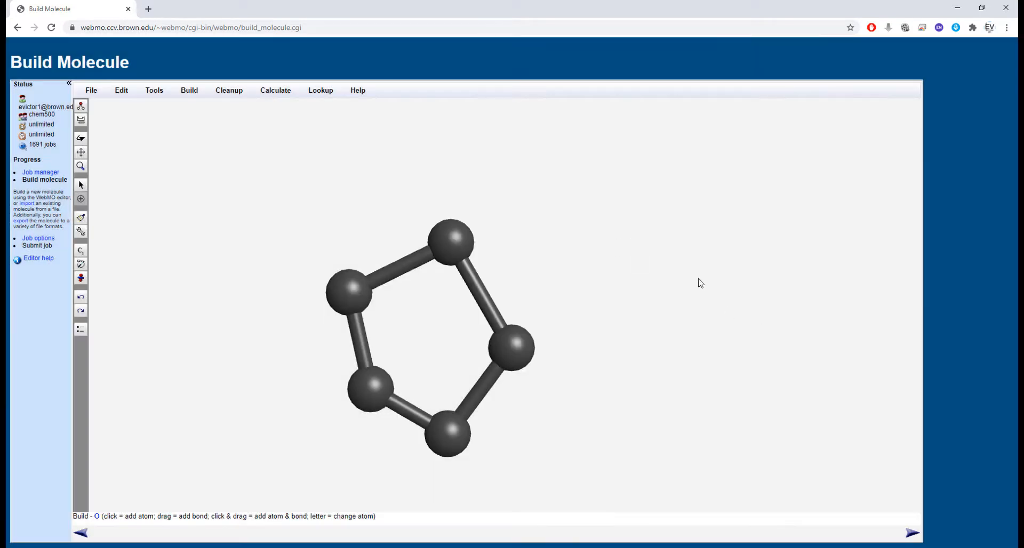
pyautogui.click(448, 246)
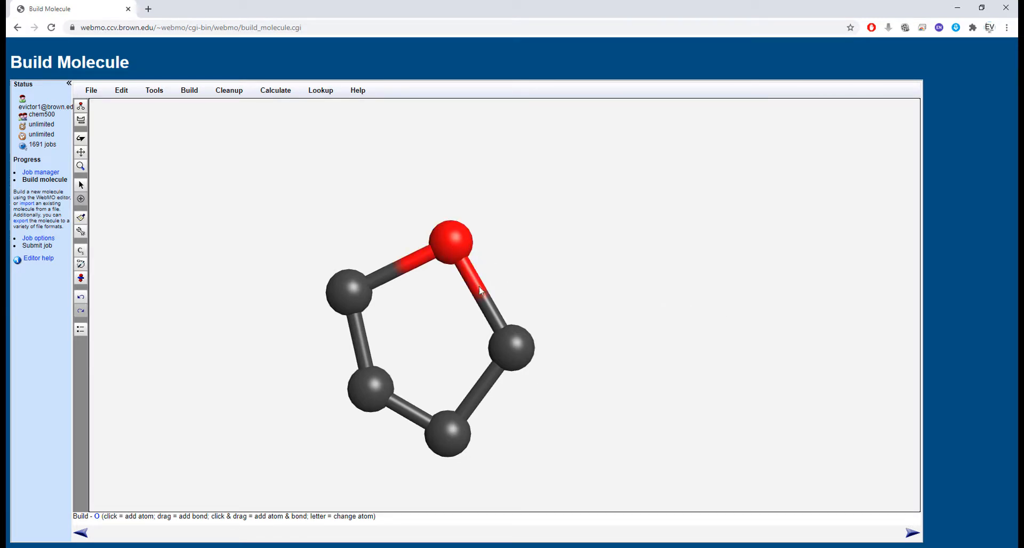
pyautogui.moveTo(524, 347); pyautogui.dragTo(586, 336)
pyautogui.hotkey('ctrl', 'z')
# Add hydrogens to the ring and clean up its structure with Comprehensive - Mechanics.
pyautogui.click(234, 93)
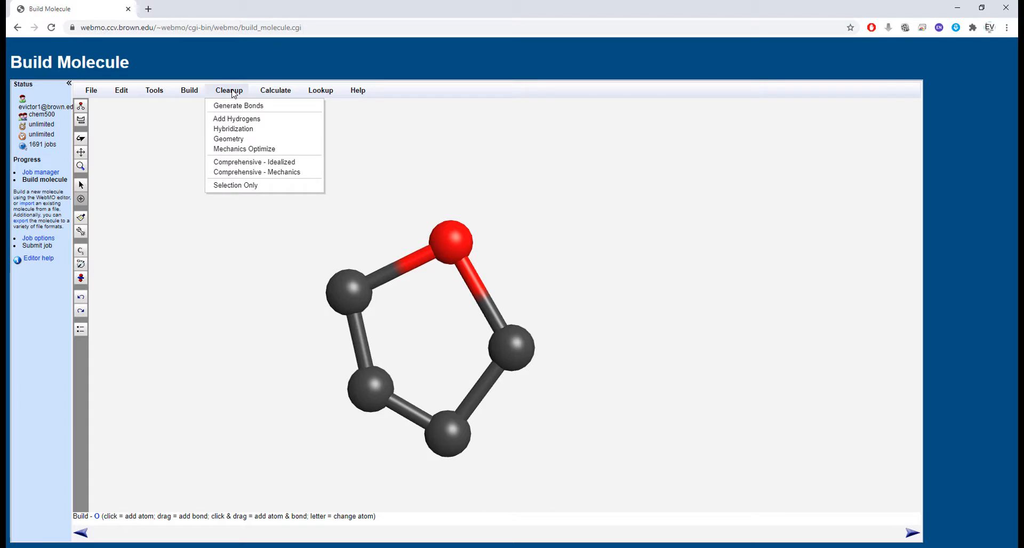
pyautogui.click(262, 121)
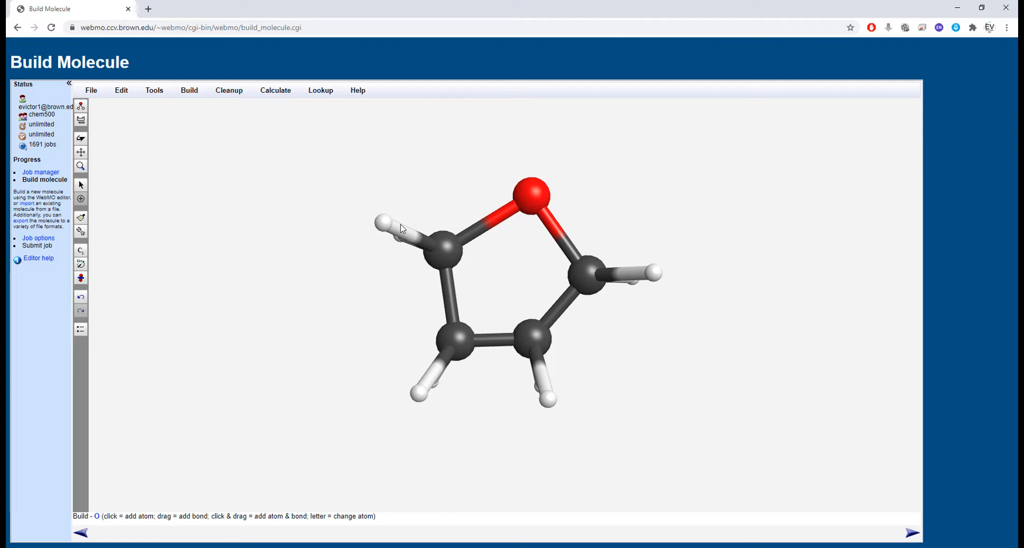
pyautogui.click(238, 92)
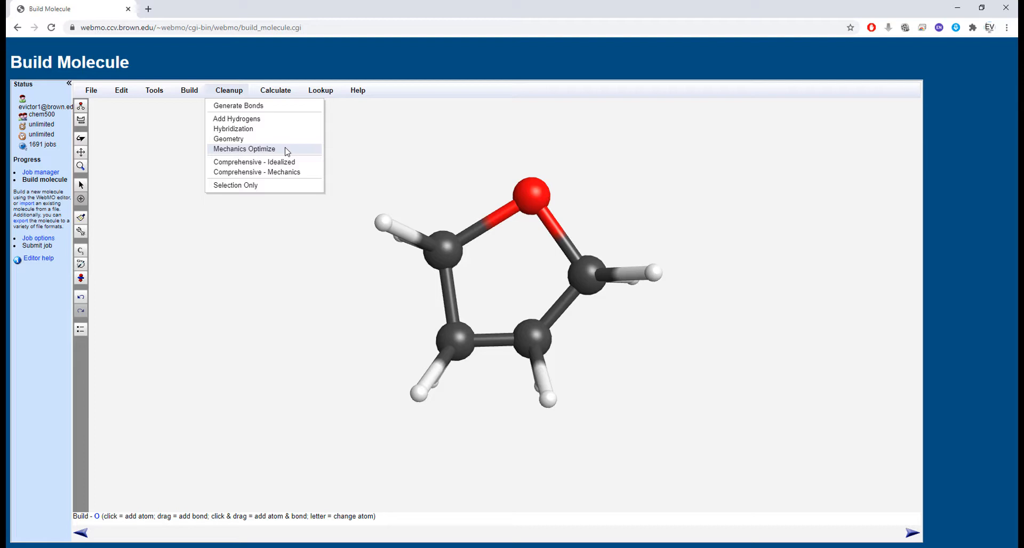
pyautogui.click(302, 172)
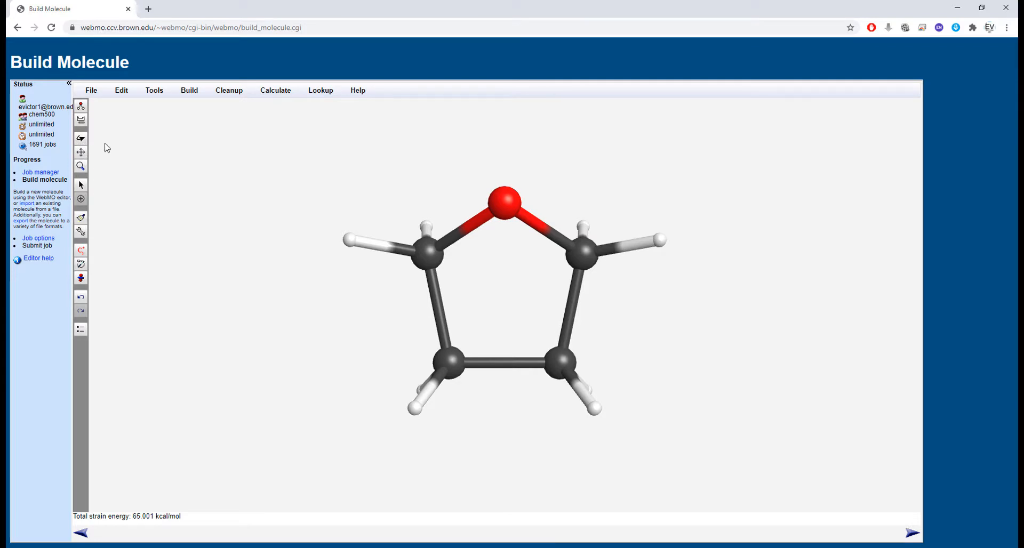
# Examine the molecule's 3D geometry by rotating, translating and zooming the view.
pyautogui.click(81, 140)
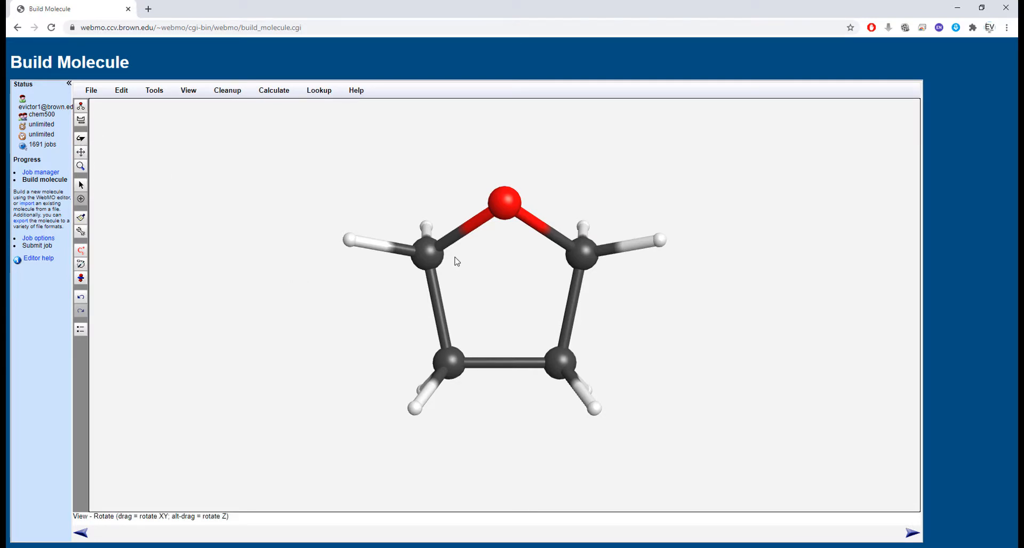
pyautogui.moveTo(454, 261); pyautogui.dragTo(464, 286)
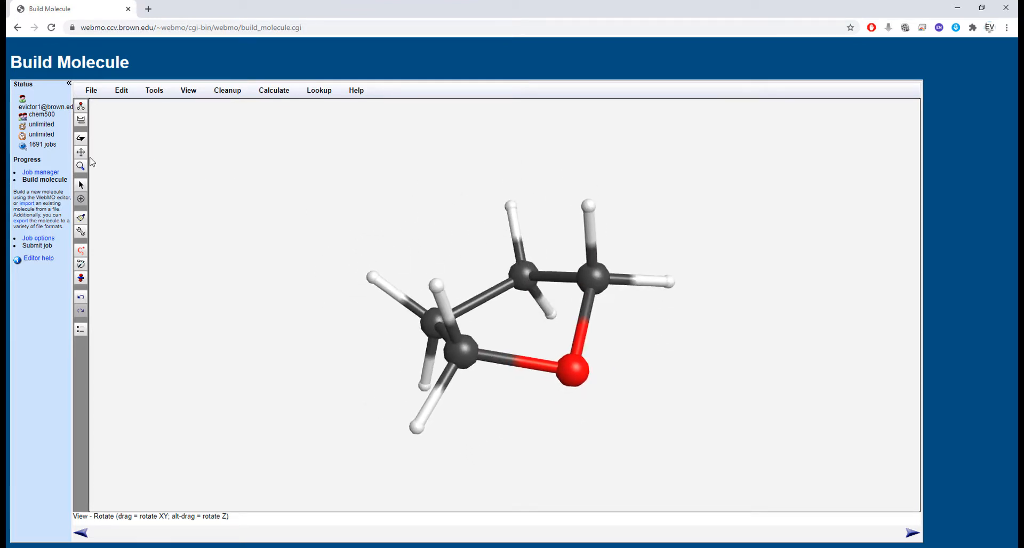
pyautogui.click(80, 152)
pyautogui.moveTo(403, 267); pyautogui.dragTo(472, 312)
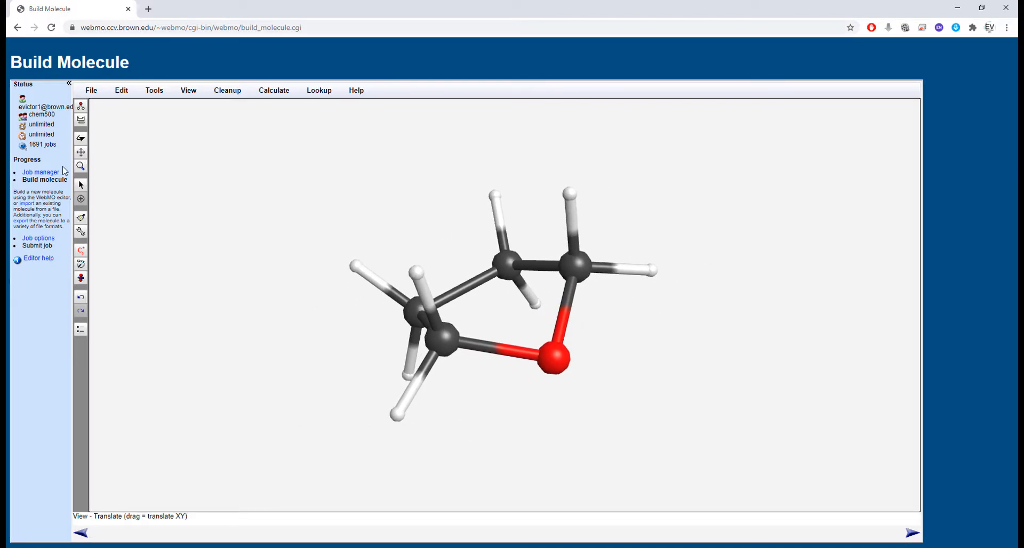
pyautogui.click(80, 166)
pyautogui.moveTo(571, 288); pyautogui.dragTo(291, 346)
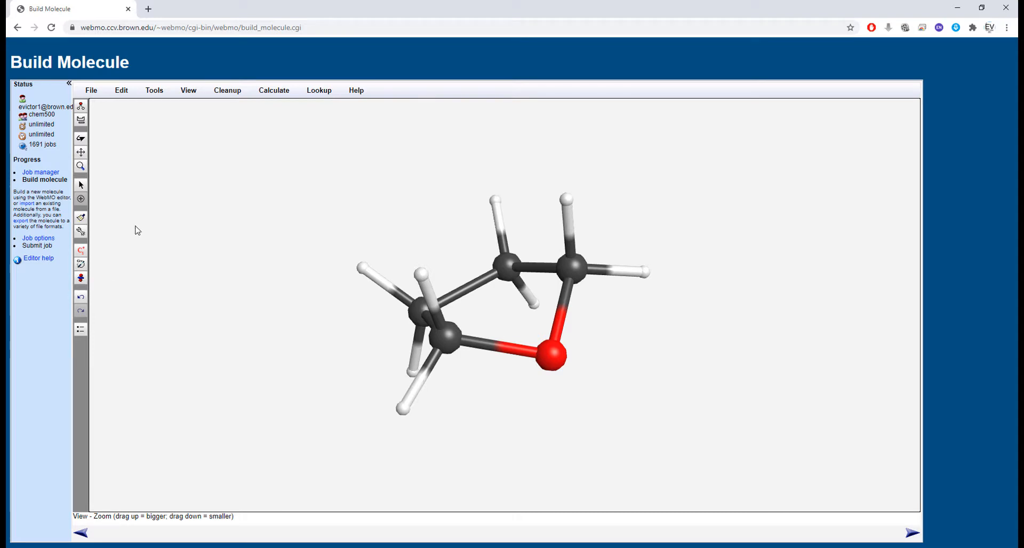
pyautogui.click(274, 91)
pyautogui.moveTo(335, 94)
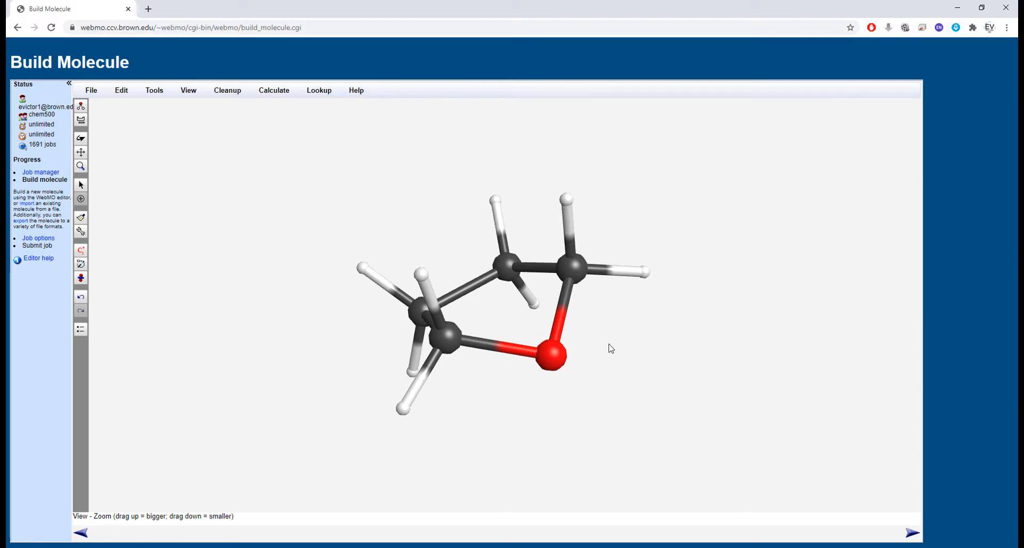
# Continue to the job options without symmetrizing the molecule and name the job "THF - GeoOpt".
pyautogui.click(912, 533)
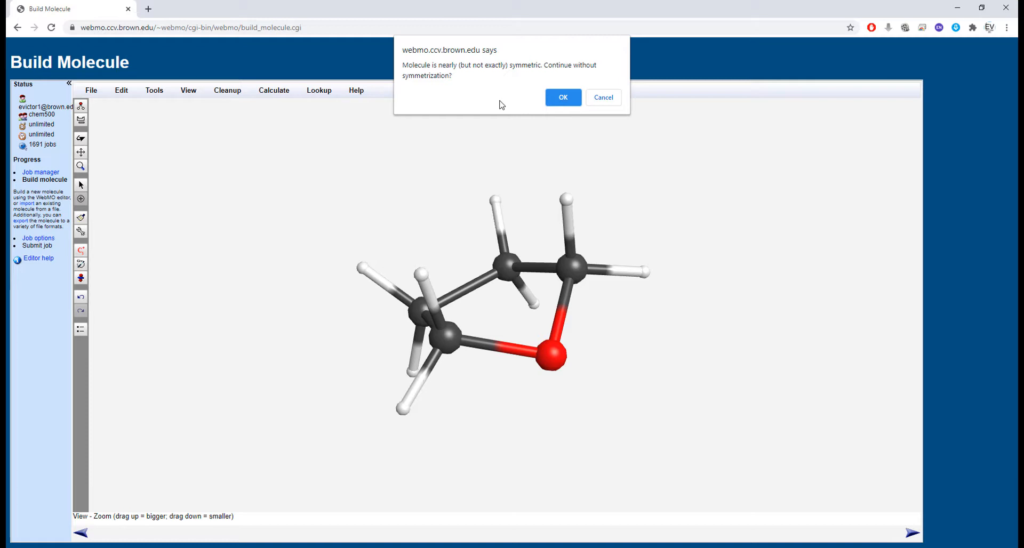
pyautogui.click(565, 97)
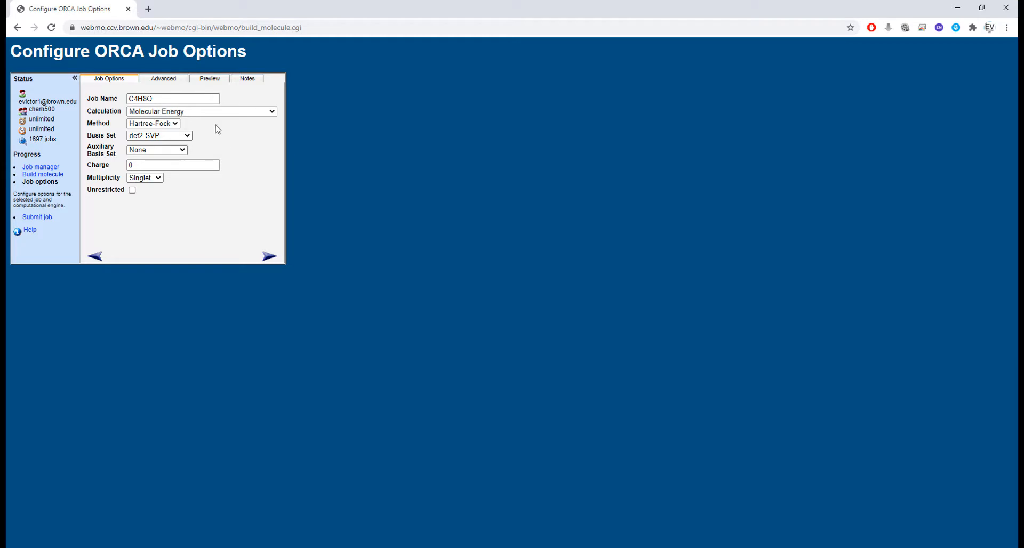
pyautogui.click(128, 99)
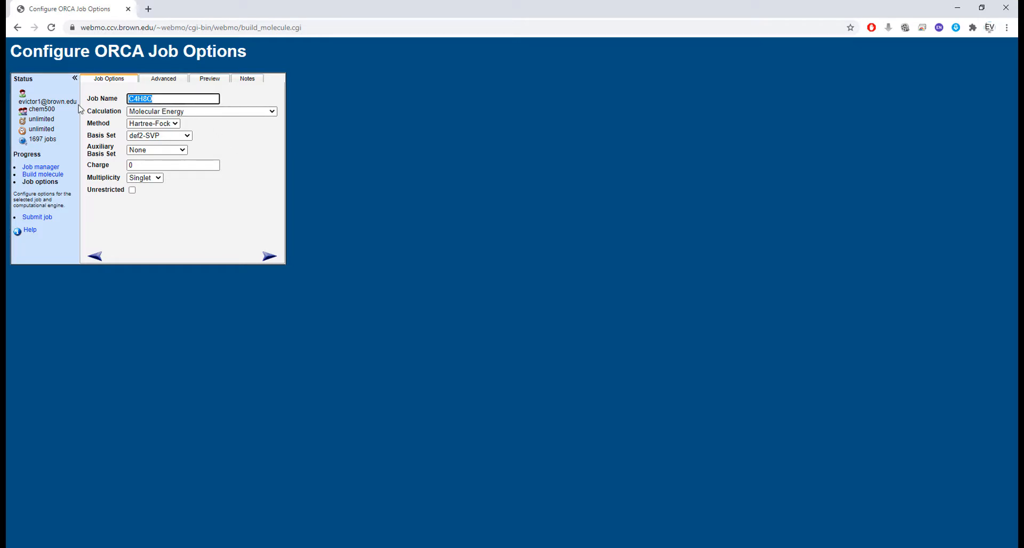
pyautogui.write('THF')
pyautogui.write('- GeoOpt')
# Configure the job as Geometry Optimization Corrected with the B3LYP method and the def2-SVP basis set.
pyautogui.click(224, 114)
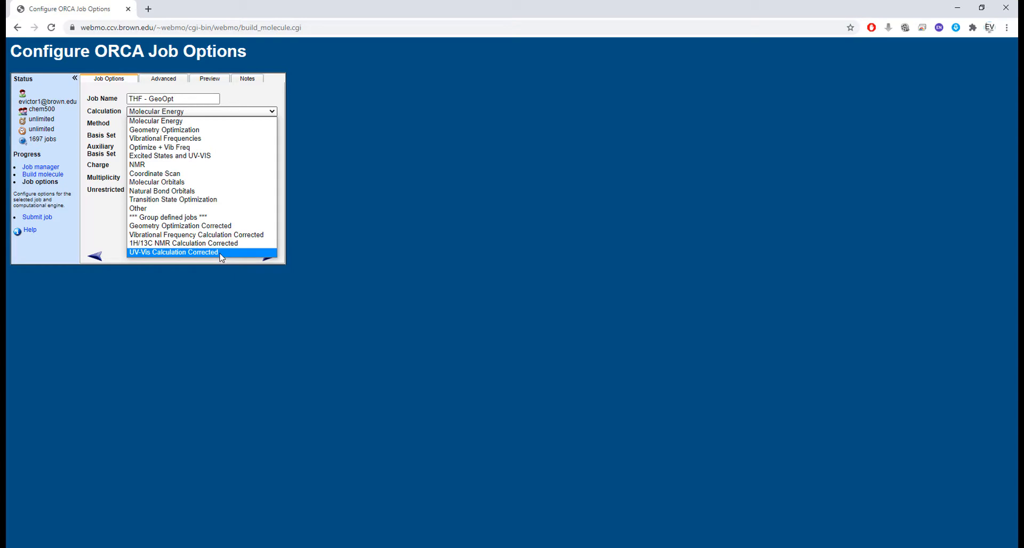
pyautogui.click(230, 226)
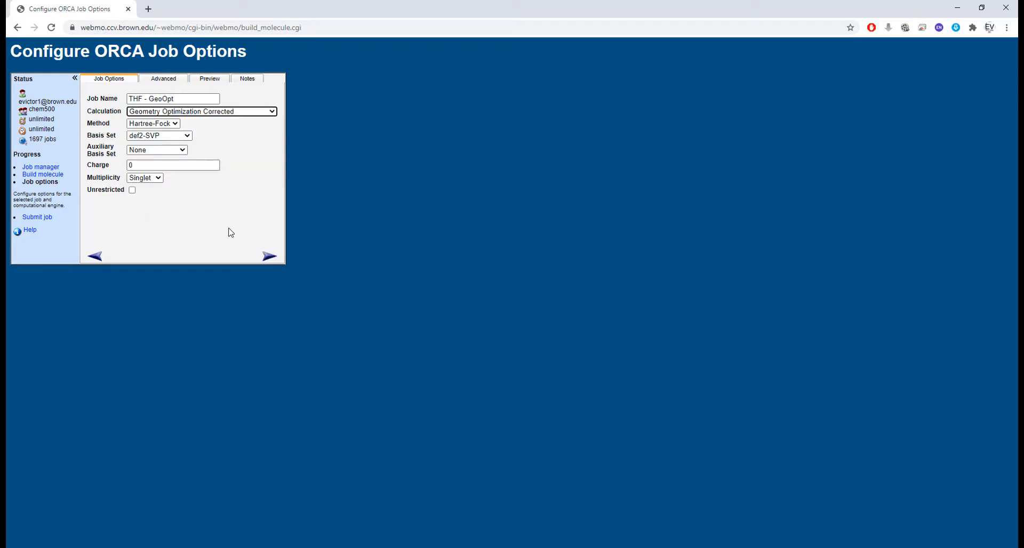
pyautogui.click(174, 125)
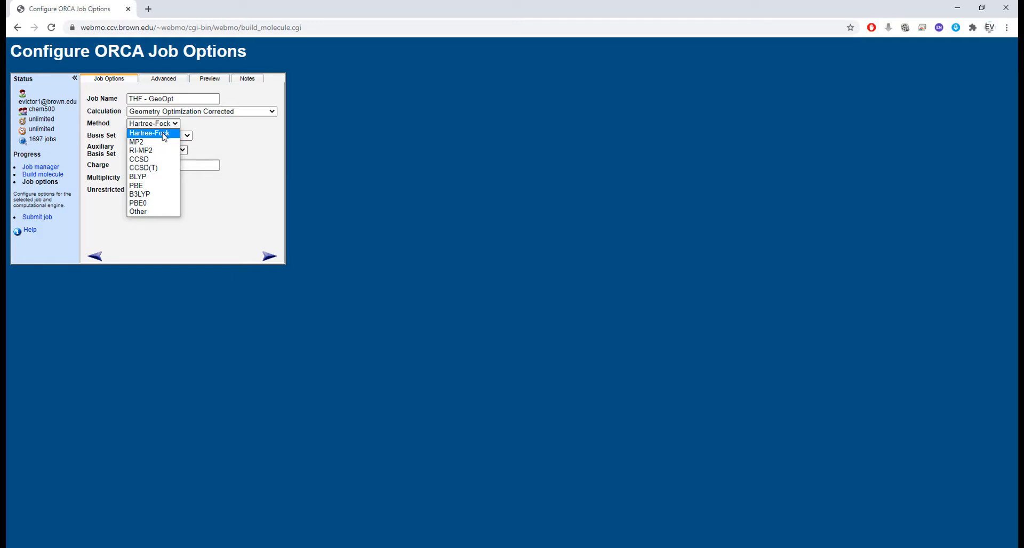
pyautogui.click(163, 195)
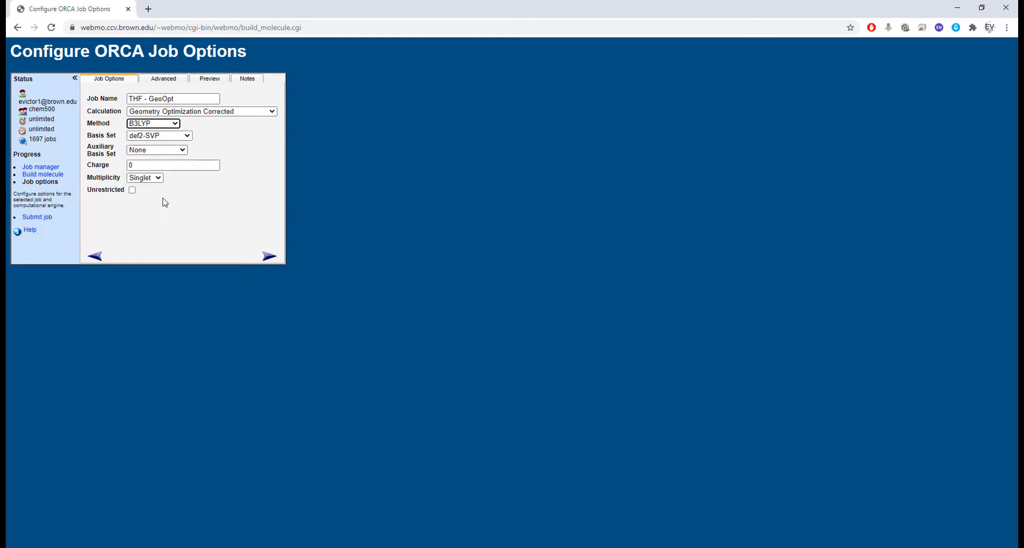
pyautogui.click(154, 137)
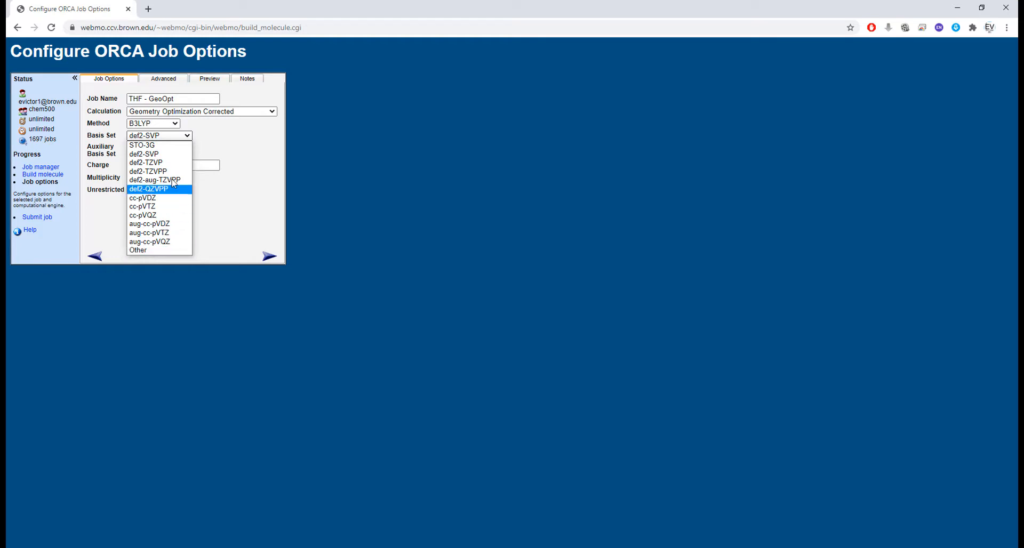
pyautogui.click(172, 158)
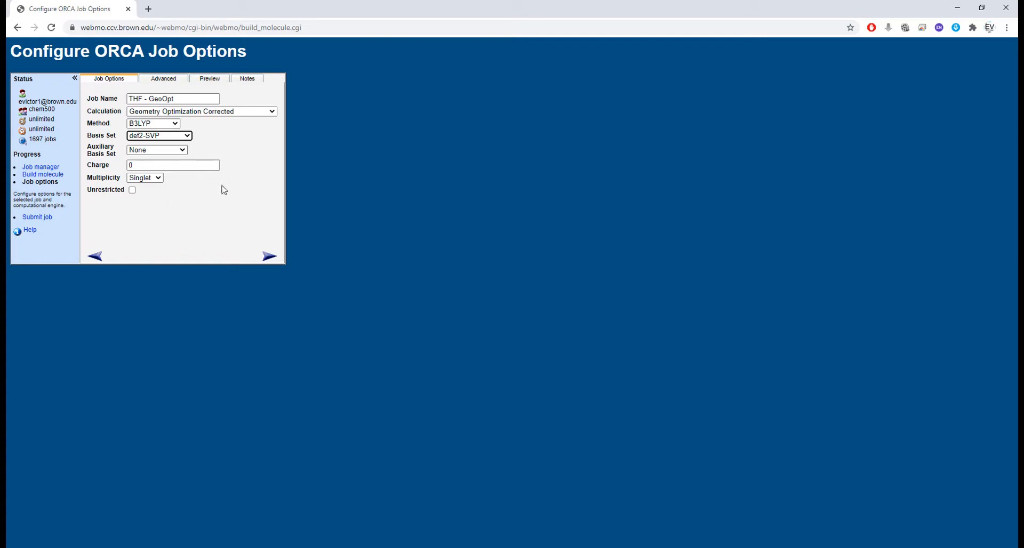
# Set the cores per node to 32 and submit the job.
pyautogui.click(179, 82)
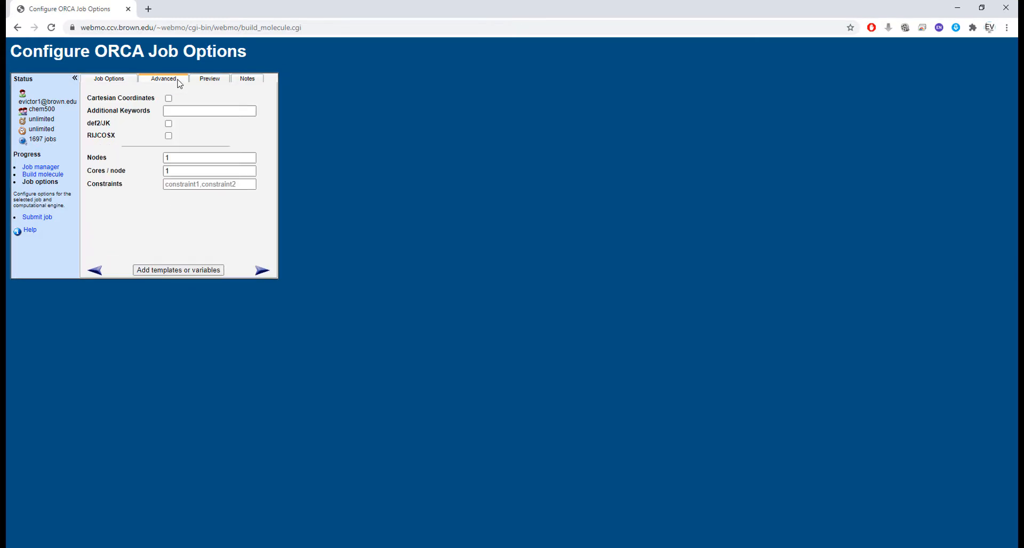
pyautogui.doubleClick(174, 171)
pyautogui.write('32')
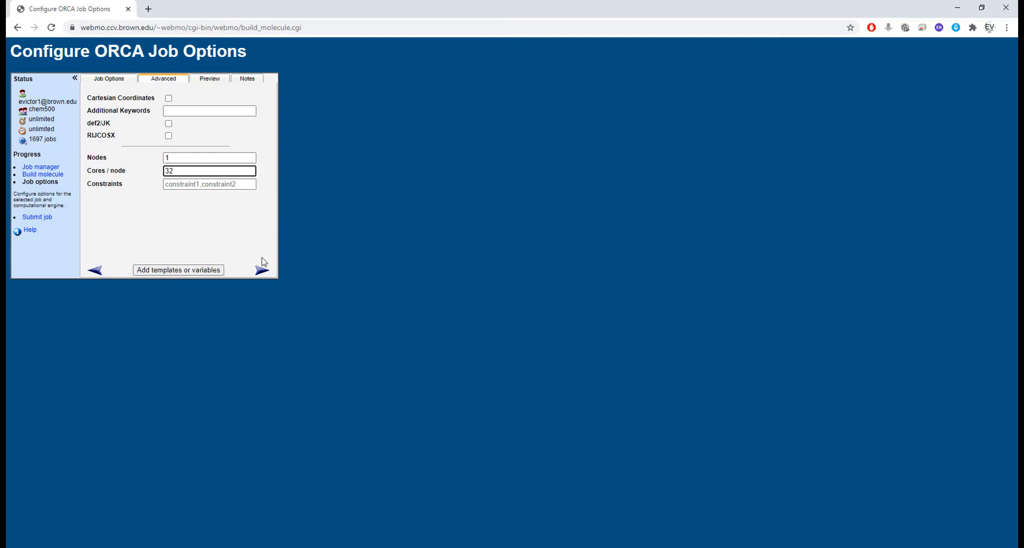
pyautogui.click(262, 273)
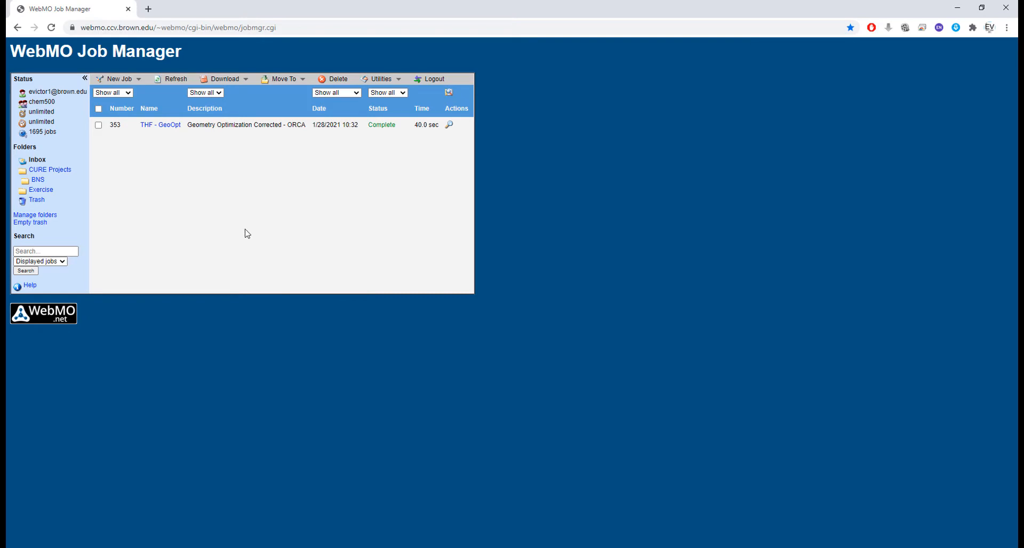
# Download the job archive of the completed THF - GeoOpt job.
pyautogui.click(98, 125)
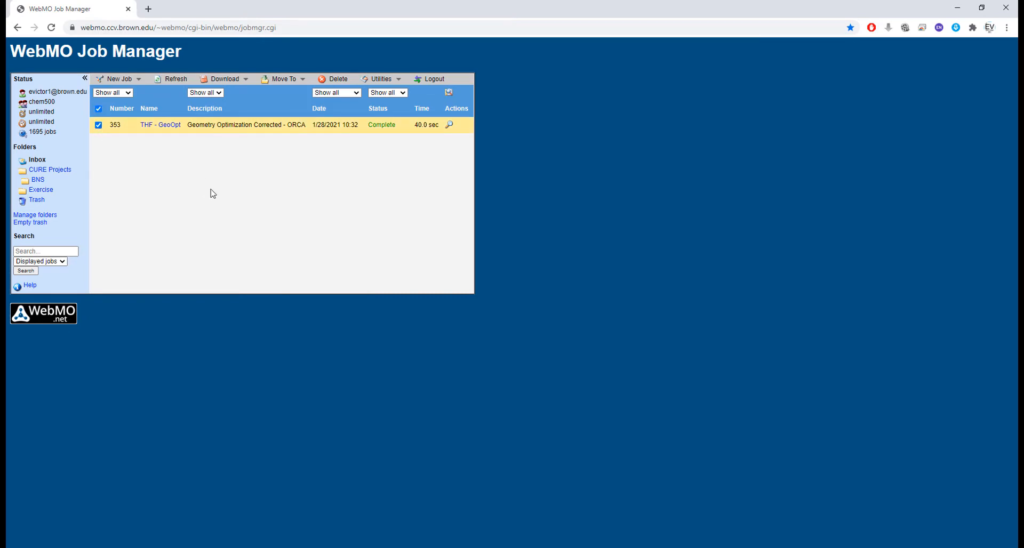
pyautogui.click(241, 80)
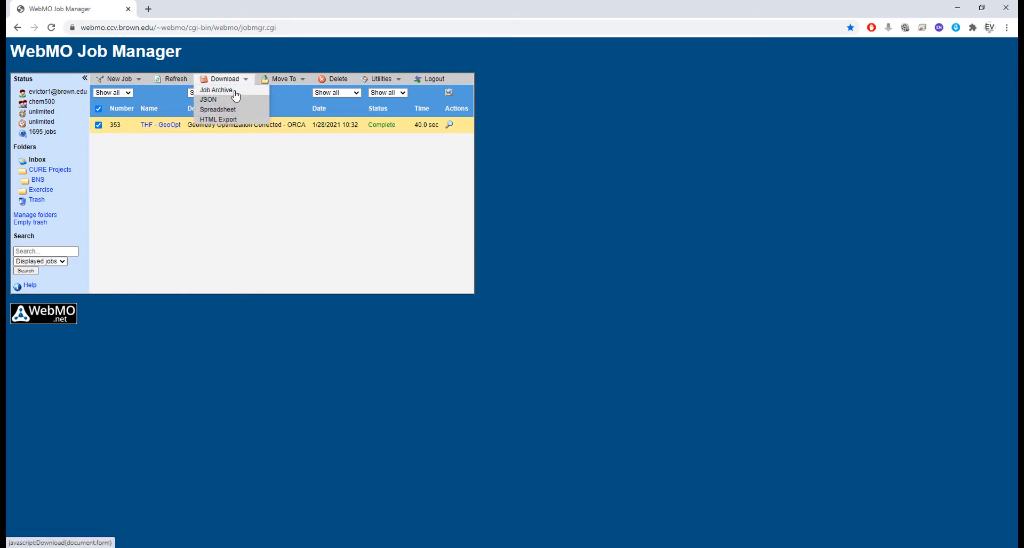
pyautogui.click(234, 92)
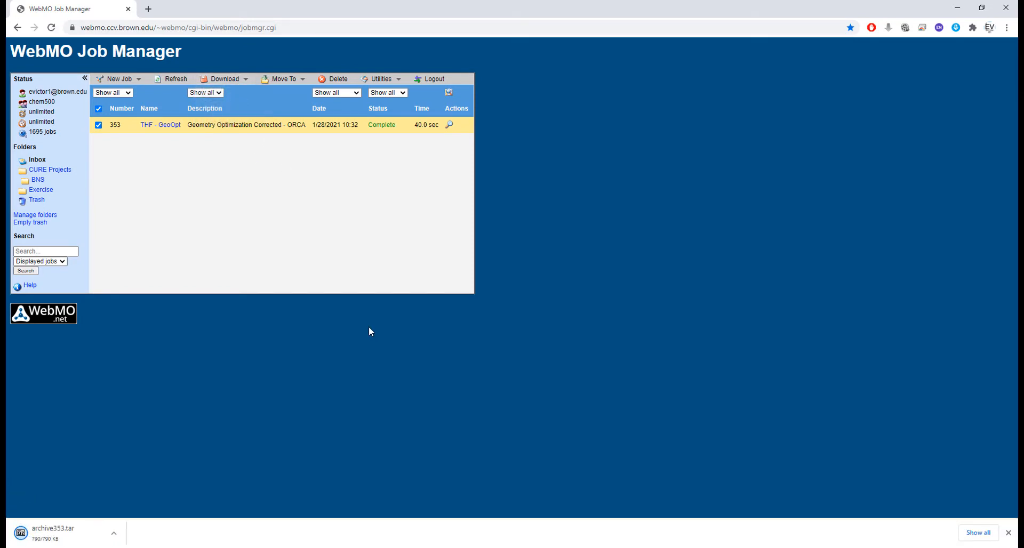